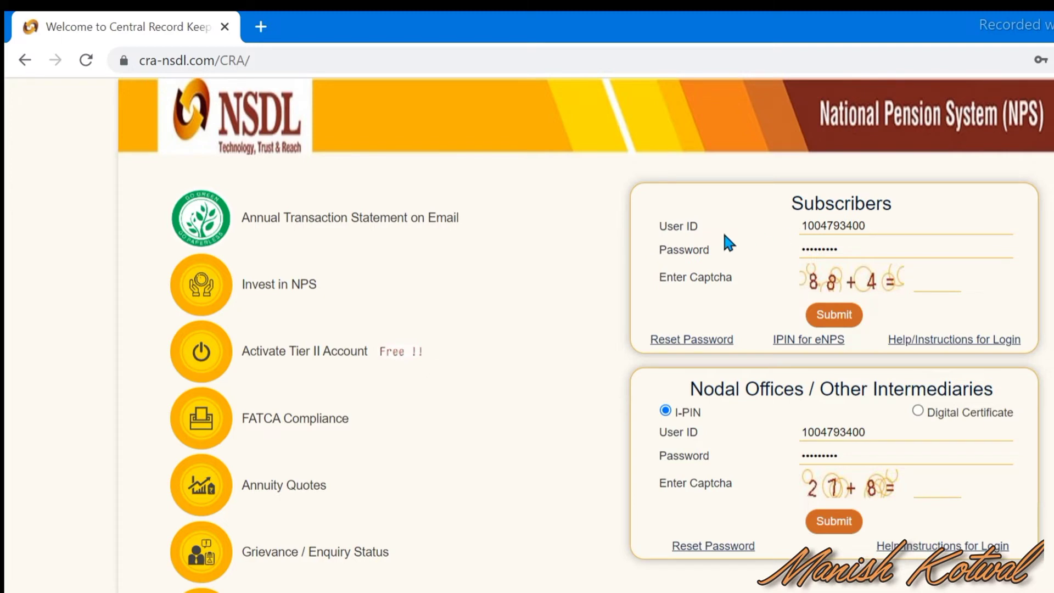
# Log in to the Subscribers account with a saved user ID and password, and enter the answer to the captcha sum.
pyautogui.click(875, 226)
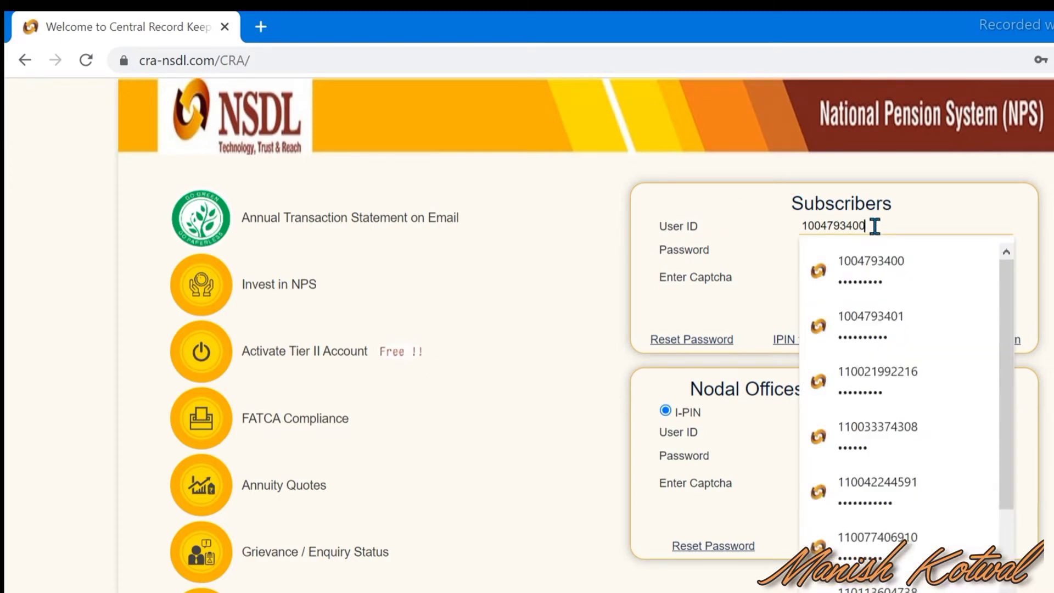
pyautogui.click(740, 233)
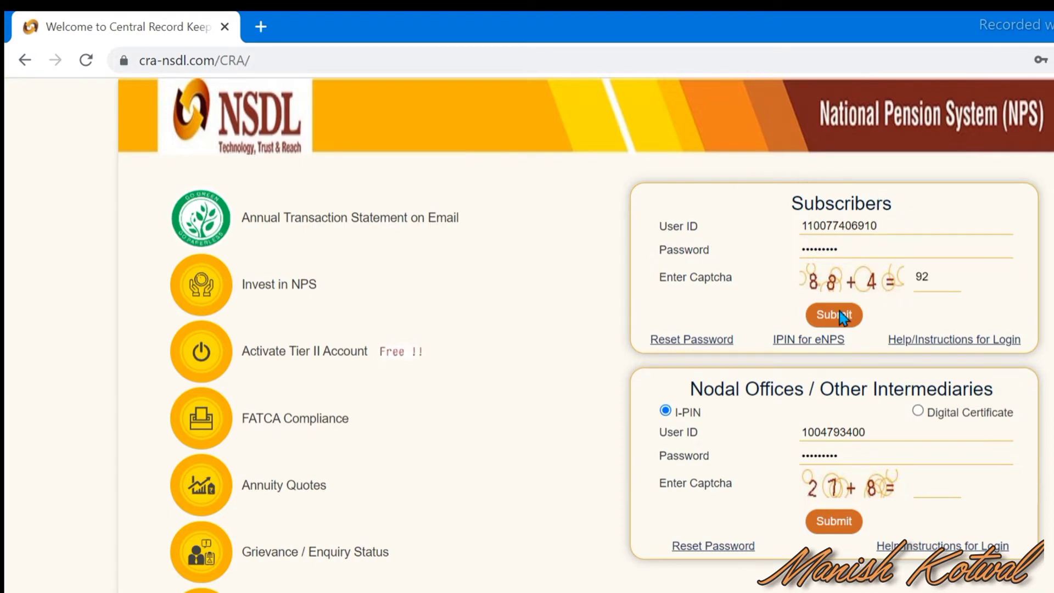
pyautogui.click(843, 316)
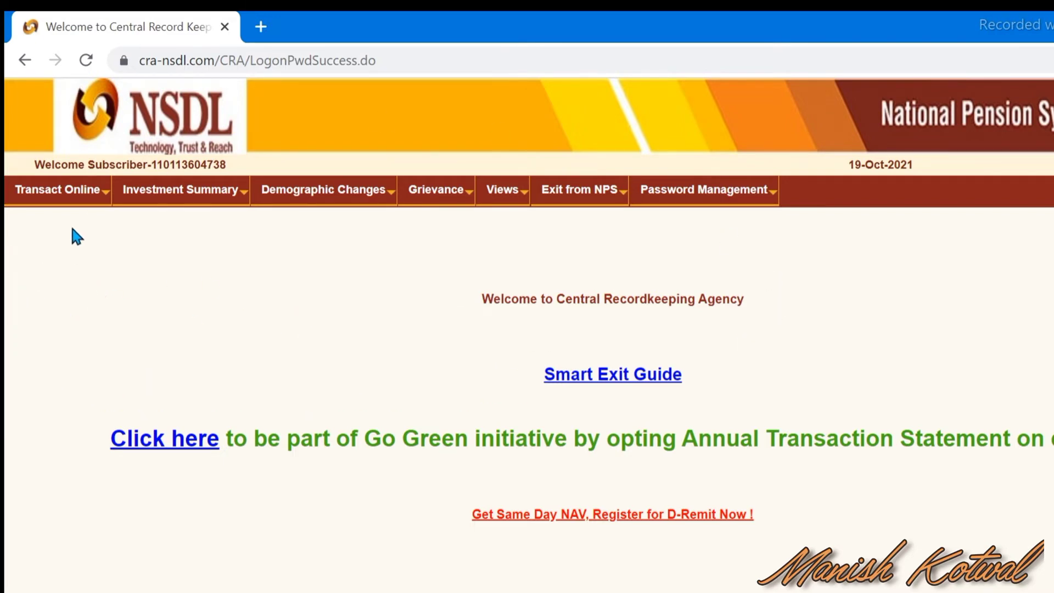
# Start an online withdrawal request using the Partial Withdraw from Tier 1 option.
pyautogui.moveTo(89, 190)
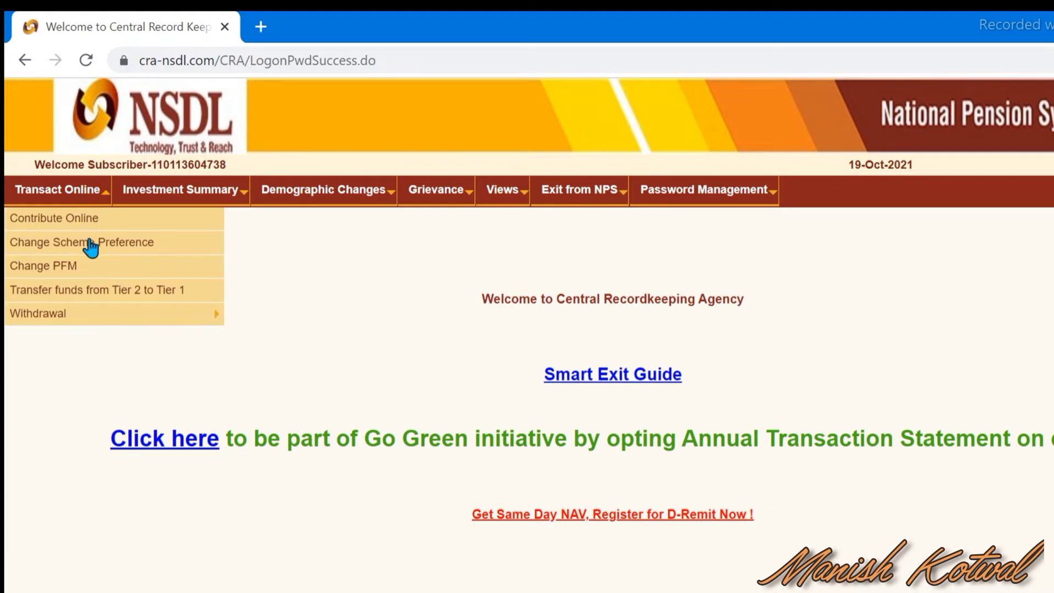
pyautogui.moveTo(94, 323)
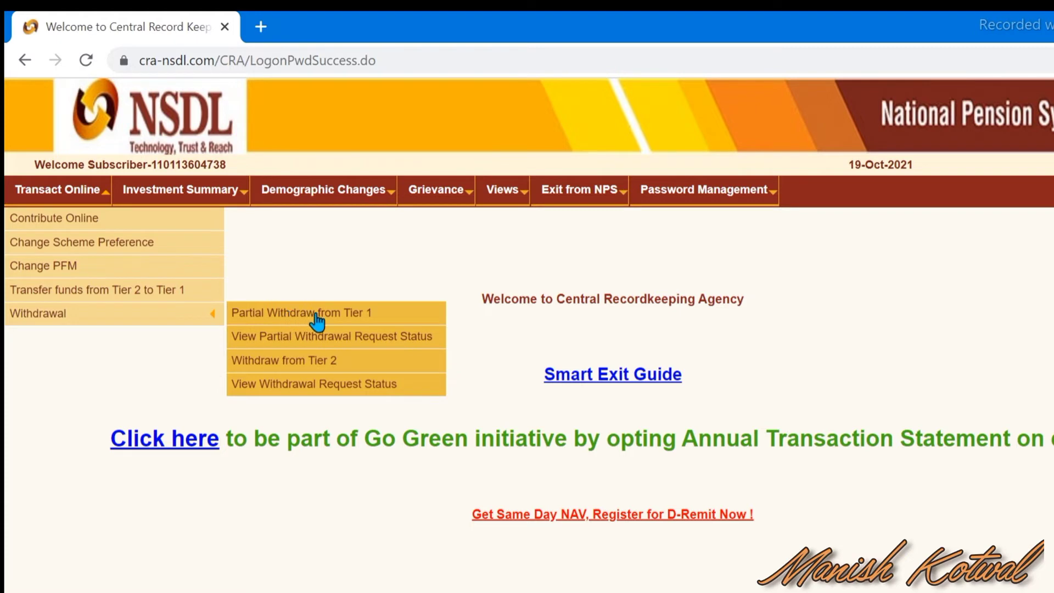
pyautogui.click(337, 312)
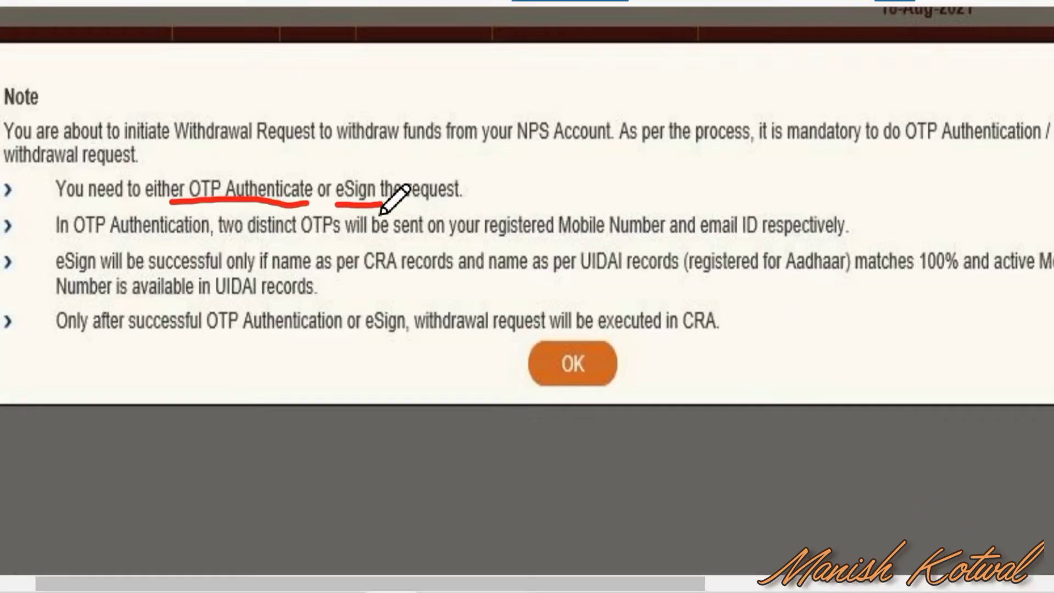
pyautogui.moveTo(250, 168)
pyautogui.mouseDown()
pyautogui.moveTo(259, 176)
pyautogui.moveTo(288, 160)
pyautogui.mouseUp()
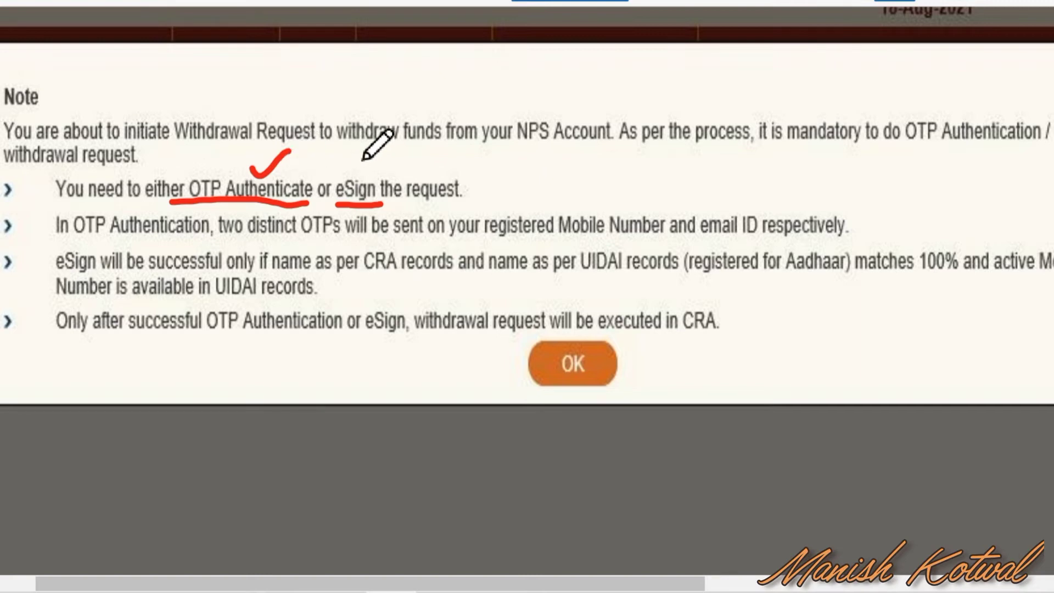
pyautogui.moveTo(345, 166); pyautogui.dragTo(388, 159)
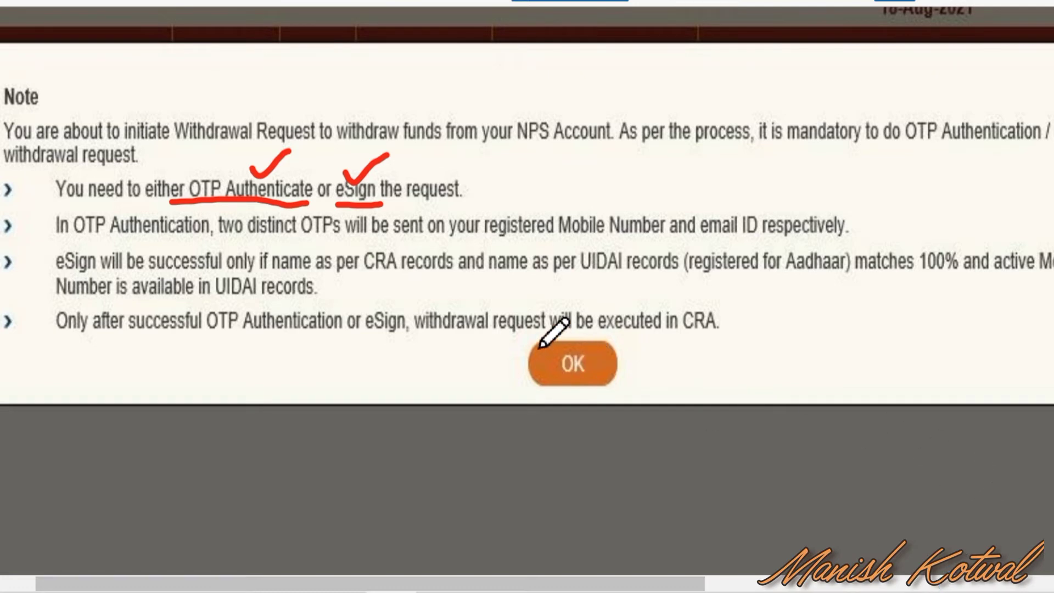
pyautogui.moveTo(541, 346)
pyautogui.mouseDown()
pyautogui.moveTo(607, 353)
pyautogui.moveTo(539, 377)
pyautogui.moveTo(546, 331)
pyautogui.moveTo(594, 350)
pyautogui.mouseUp()
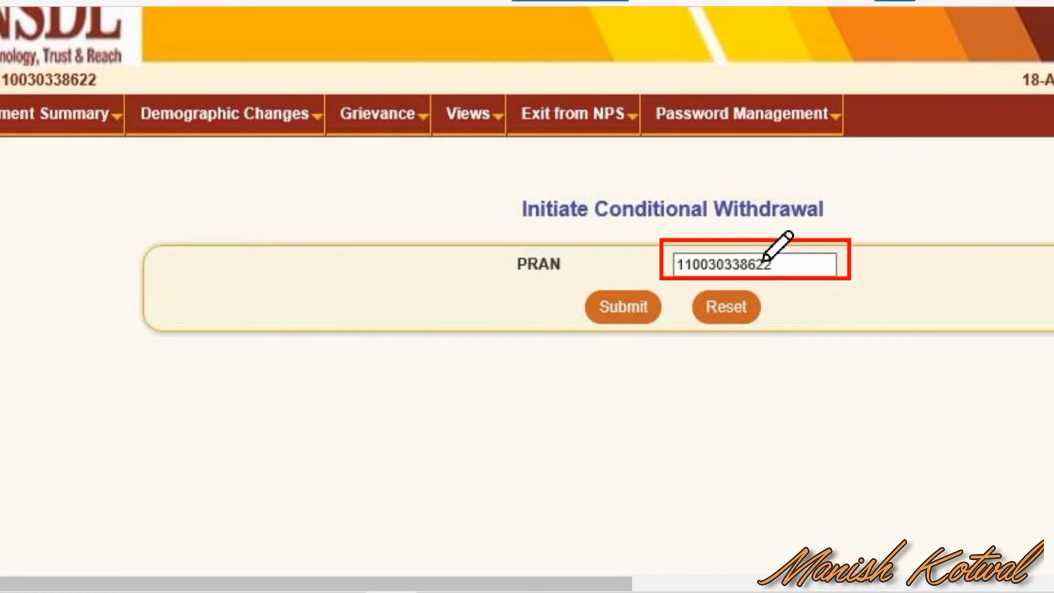
pyautogui.moveTo(764, 251); pyautogui.dragTo(843, 234)
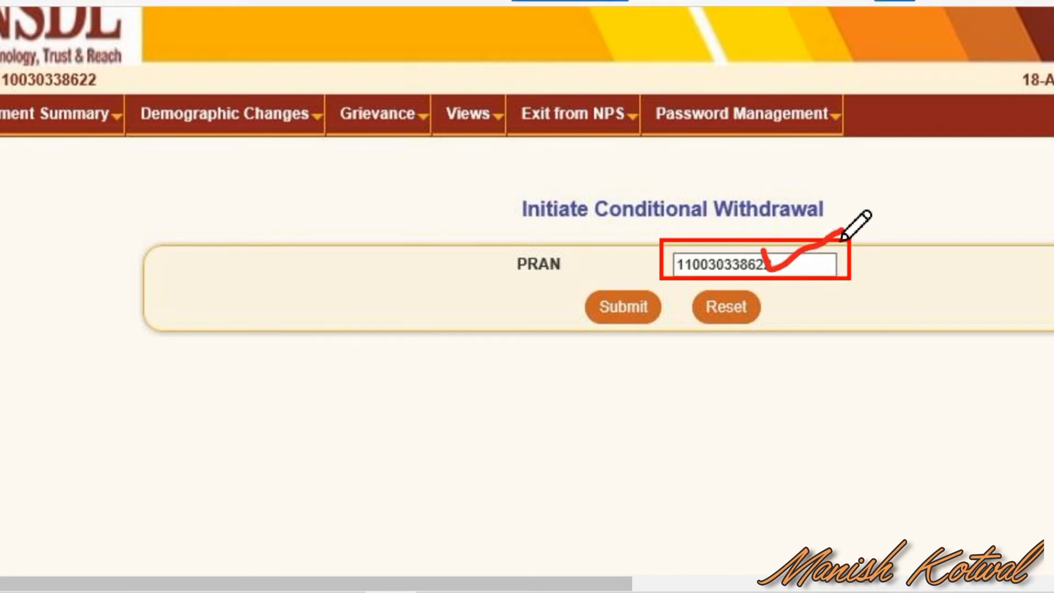
pyautogui.moveTo(614, 283)
pyautogui.mouseDown()
pyautogui.moveTo(623, 307)
pyautogui.moveTo(665, 267)
pyautogui.mouseUp()
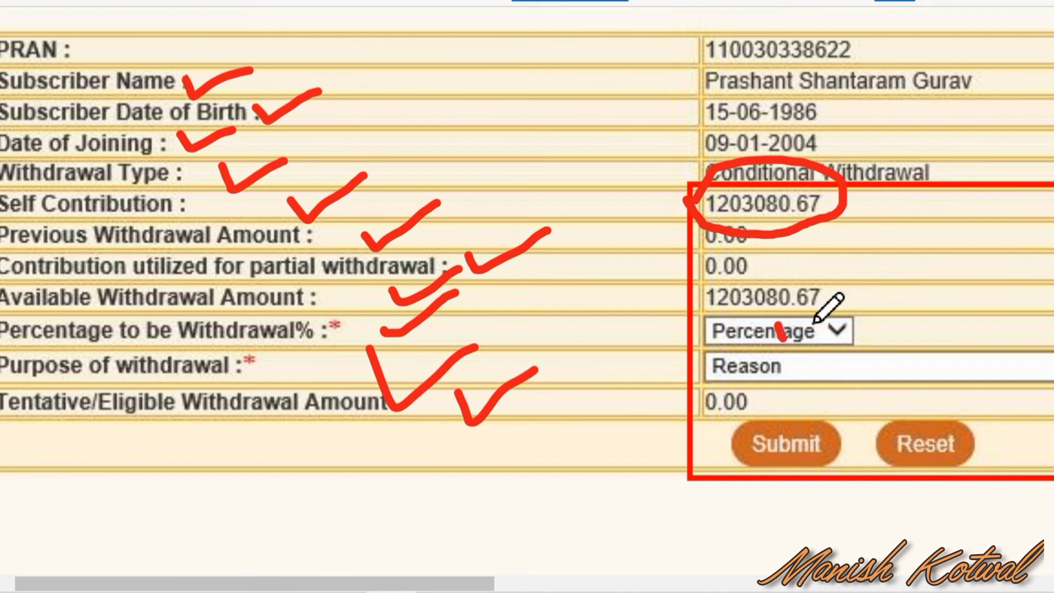
pyautogui.moveTo(780, 325); pyautogui.dragTo(855, 280)
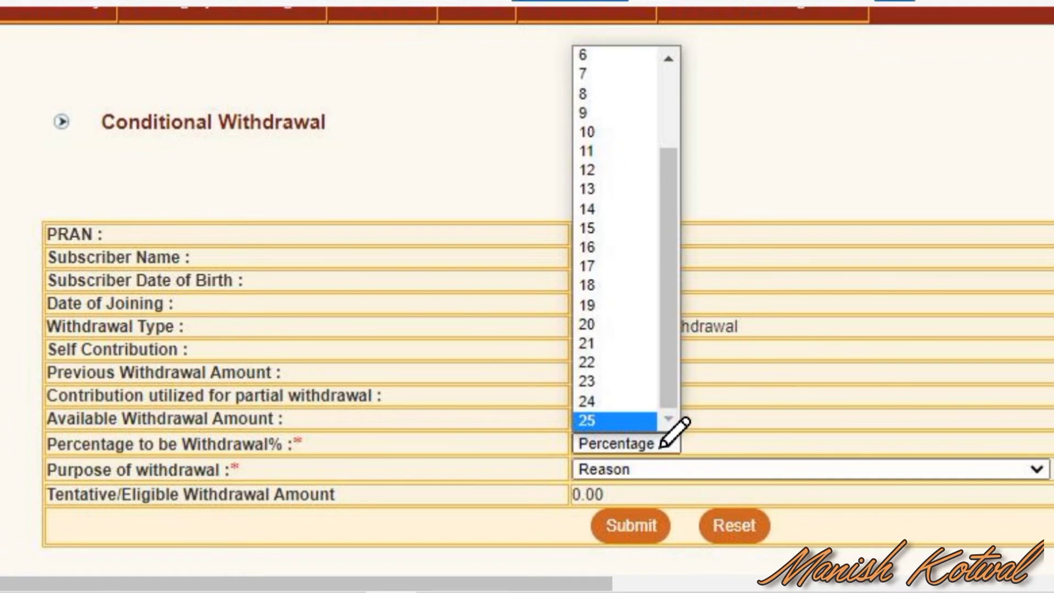
pyautogui.moveTo(661, 442); pyautogui.dragTo(704, 430)
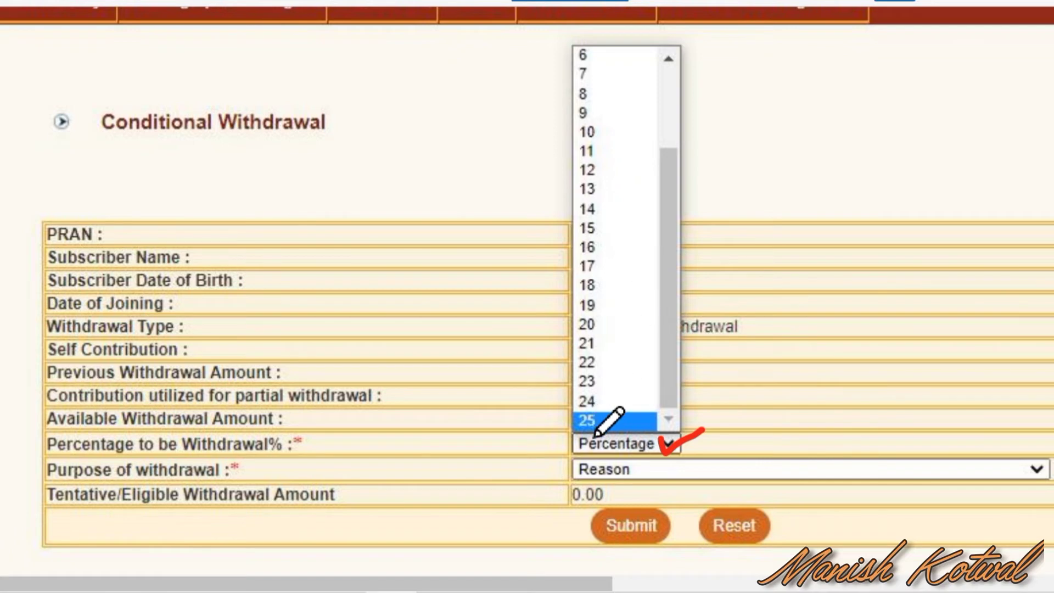
pyautogui.moveTo(601, 422); pyautogui.dragTo(652, 387)
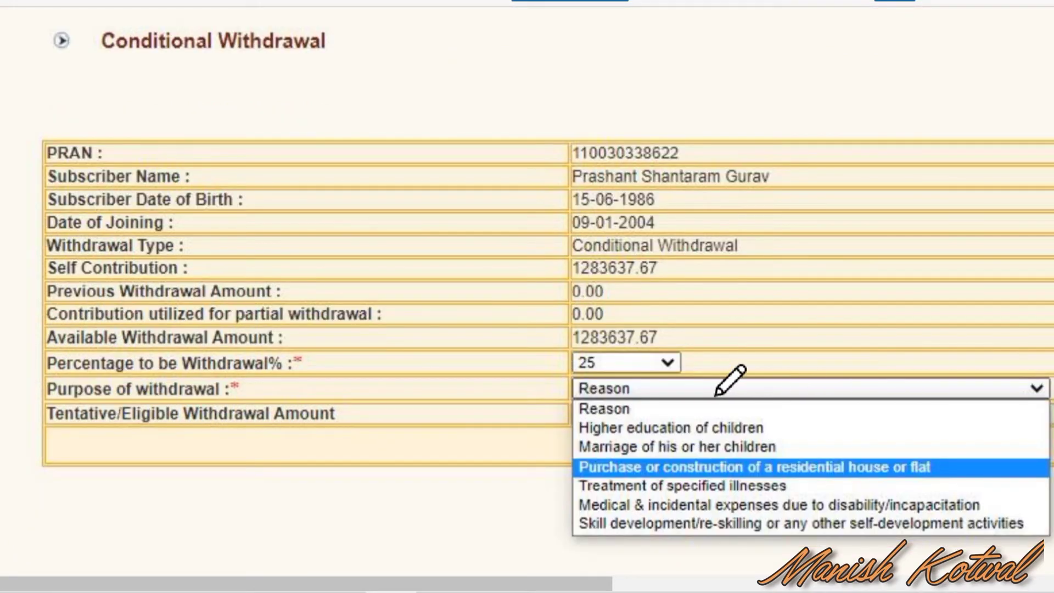
pyautogui.moveTo(714, 386)
pyautogui.mouseDown()
pyautogui.moveTo(723, 397)
pyautogui.moveTo(774, 348)
pyautogui.mouseUp()
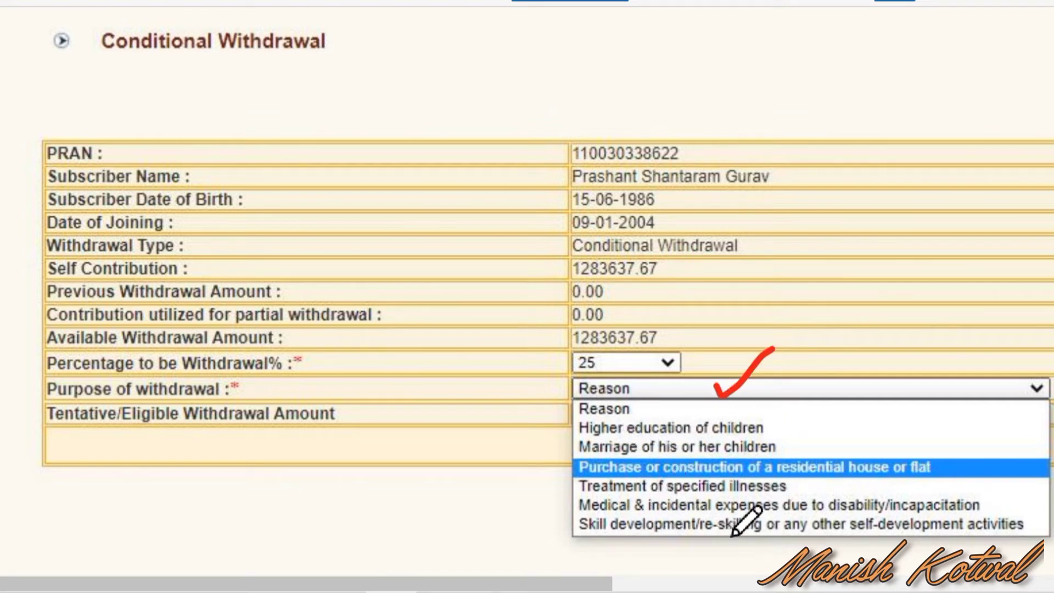
pyautogui.moveTo(807, 463)
pyautogui.mouseDown()
pyautogui.moveTo(818, 478)
pyautogui.moveTo(858, 432)
pyautogui.mouseUp()
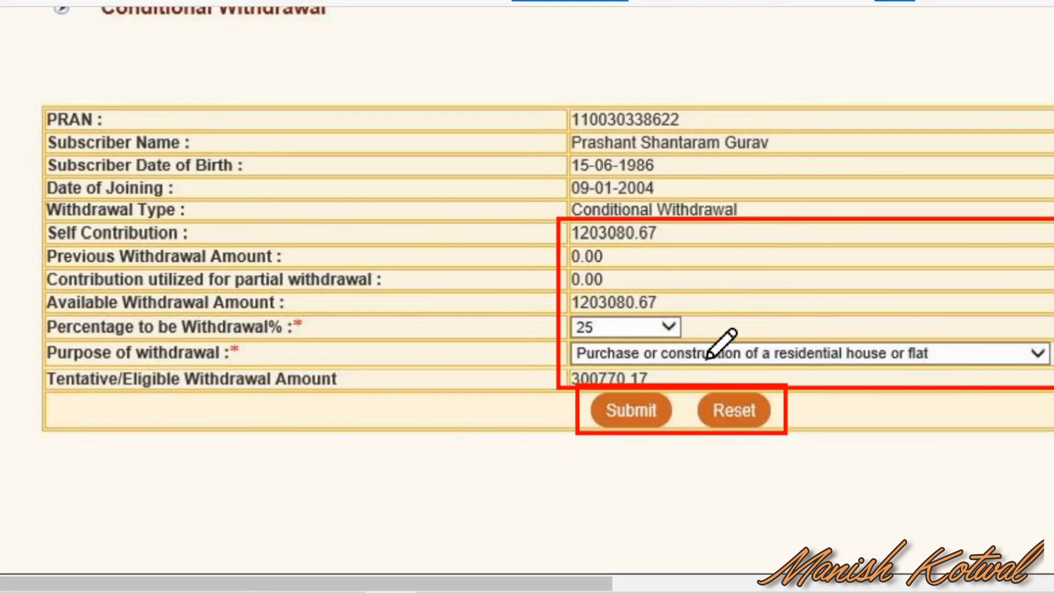
pyautogui.moveTo(629, 357)
pyautogui.mouseDown()
pyautogui.moveTo(683, 384)
pyautogui.moveTo(608, 405)
pyautogui.moveTo(565, 383)
pyautogui.moveTo(598, 368)
pyautogui.mouseUp()
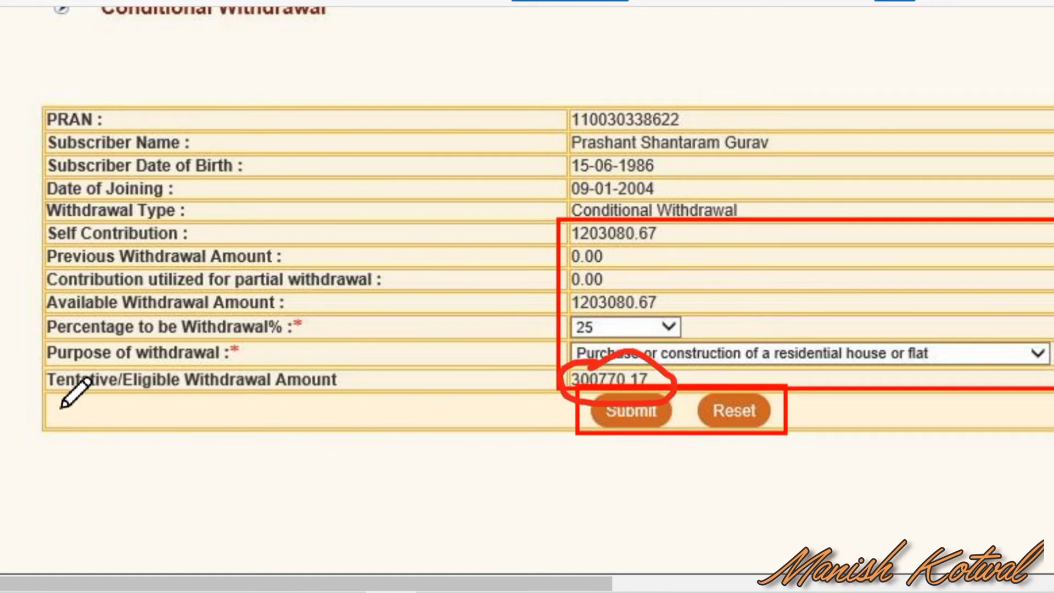
pyautogui.moveTo(57, 394); pyautogui.dragTo(345, 409)
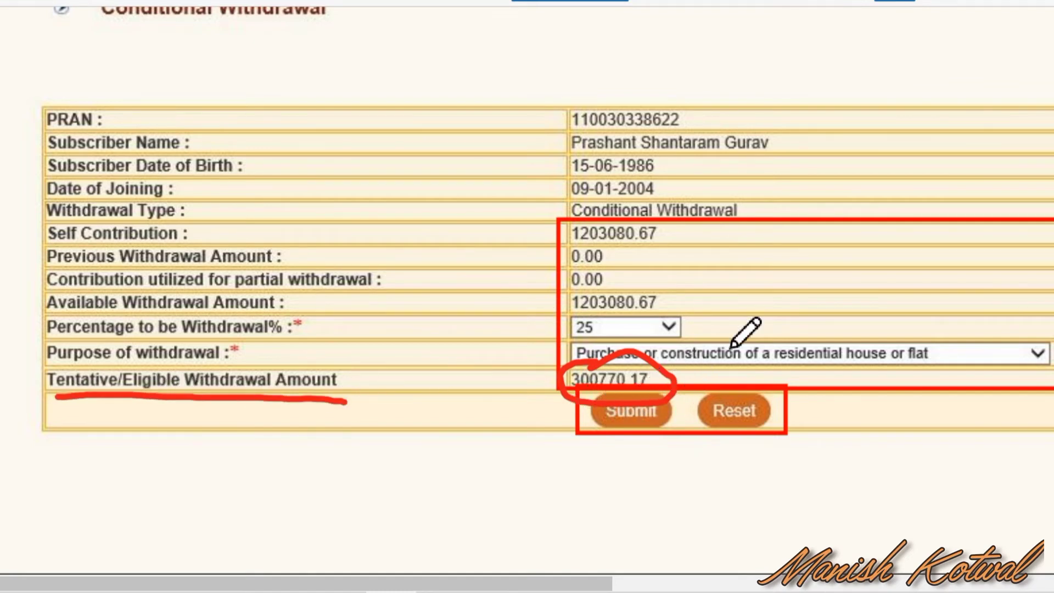
pyautogui.moveTo(582, 255)
pyautogui.mouseDown()
pyautogui.moveTo(574, 216)
pyautogui.moveTo(608, 188)
pyautogui.moveTo(707, 236)
pyautogui.moveTo(623, 256)
pyautogui.mouseUp()
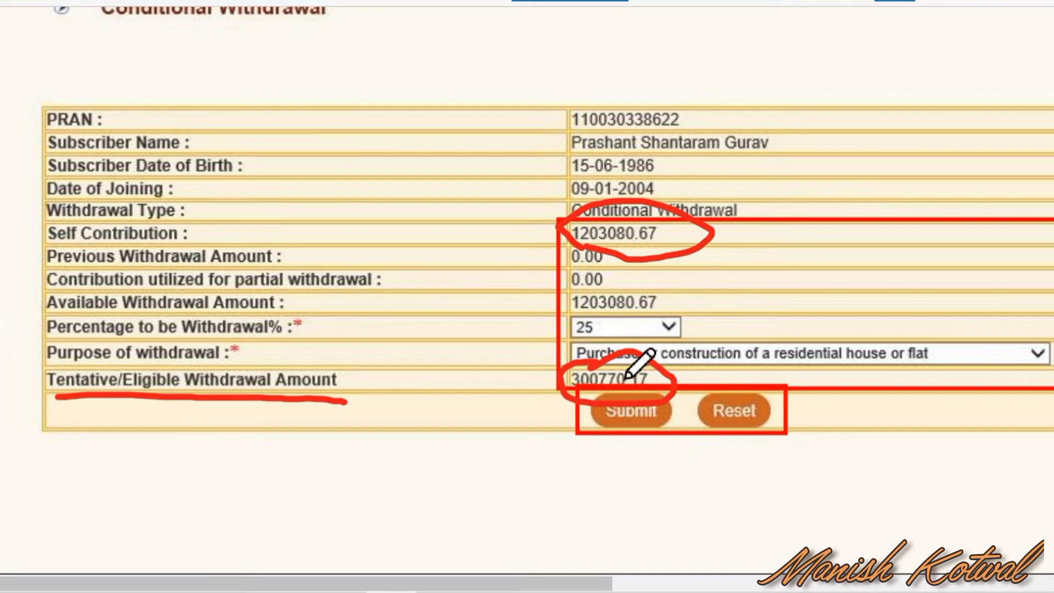
pyautogui.moveTo(611, 371); pyautogui.dragTo(679, 348)
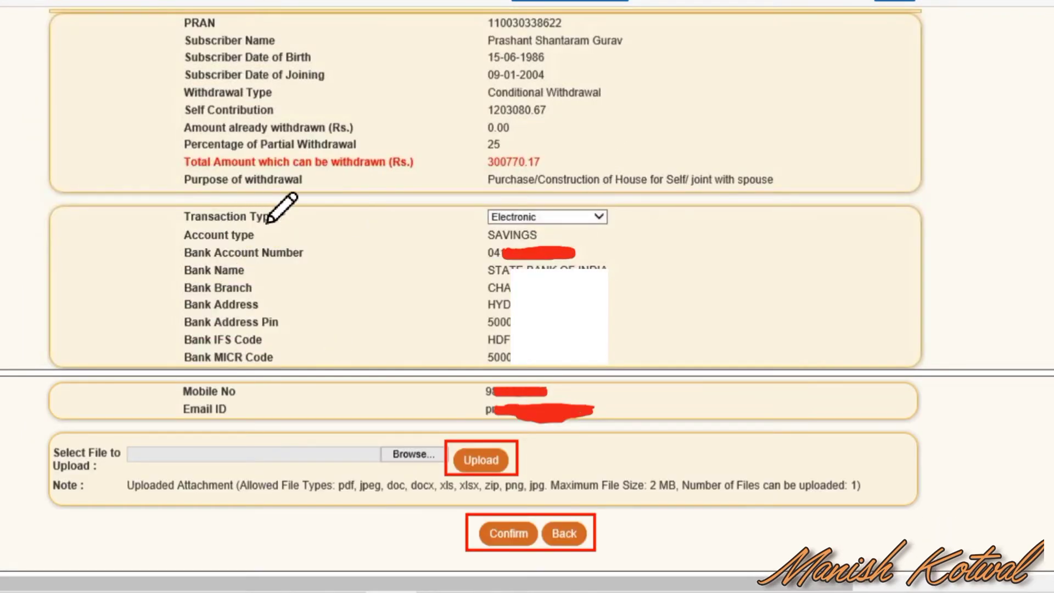
pyautogui.moveTo(183, 206)
pyautogui.mouseDown()
pyautogui.moveTo(179, 263)
pyautogui.moveTo(147, 281)
pyautogui.moveTo(179, 293)
pyautogui.moveTo(157, 373)
pyautogui.moveTo(205, 379)
pyautogui.mouseUp()
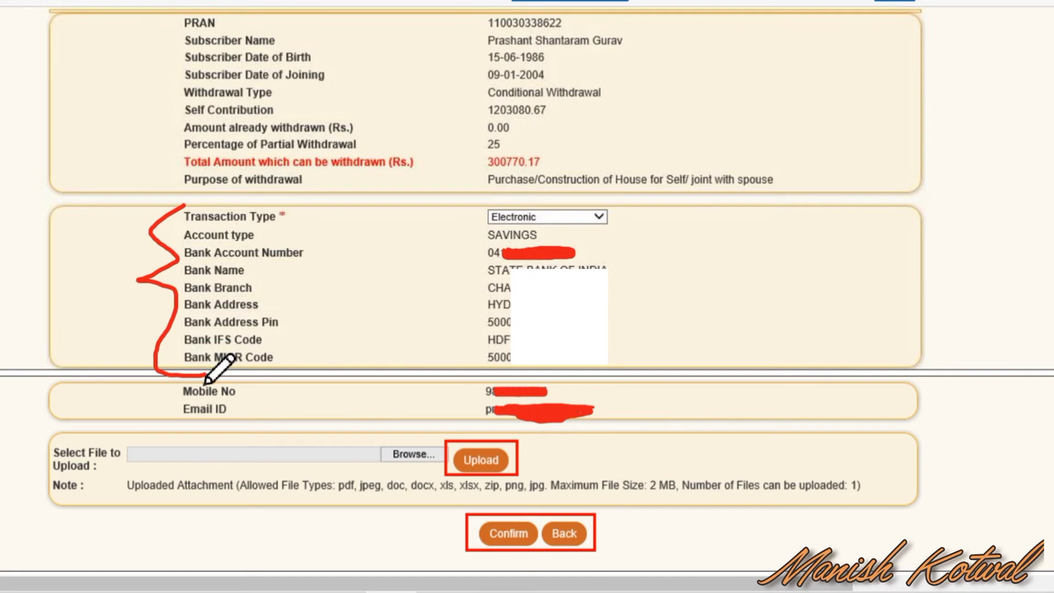
pyautogui.moveTo(616, 214)
pyautogui.mouseDown()
pyautogui.moveTo(652, 247)
pyautogui.moveTo(639, 271)
pyautogui.moveTo(666, 291)
pyautogui.moveTo(643, 303)
pyautogui.moveTo(627, 367)
pyautogui.mouseUp()
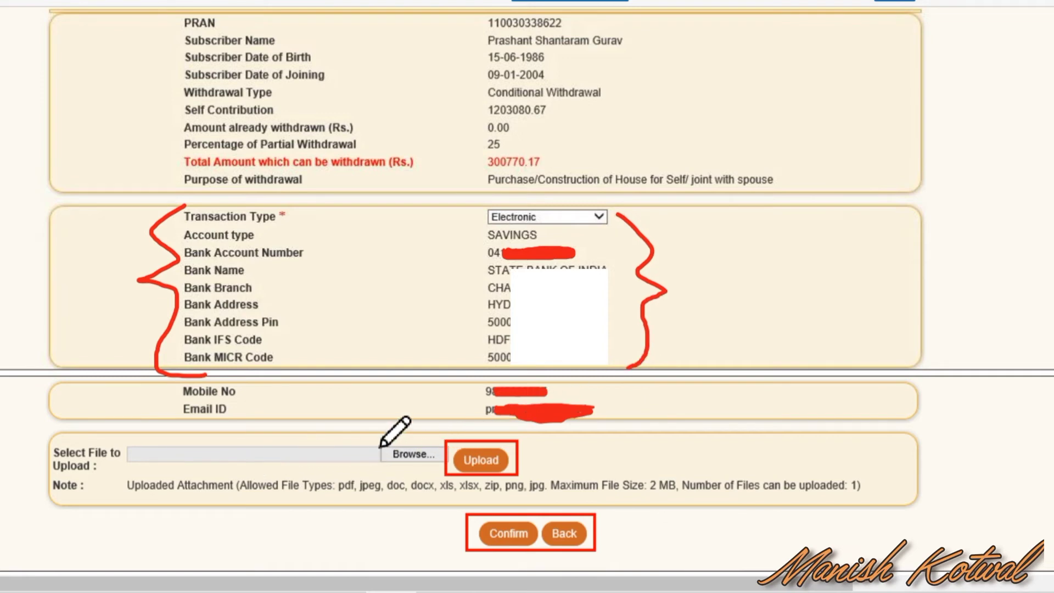
pyautogui.moveTo(413, 443)
pyautogui.mouseDown()
pyautogui.moveTo(428, 454)
pyautogui.moveTo(403, 486)
pyautogui.moveTo(410, 454)
pyautogui.mouseUp()
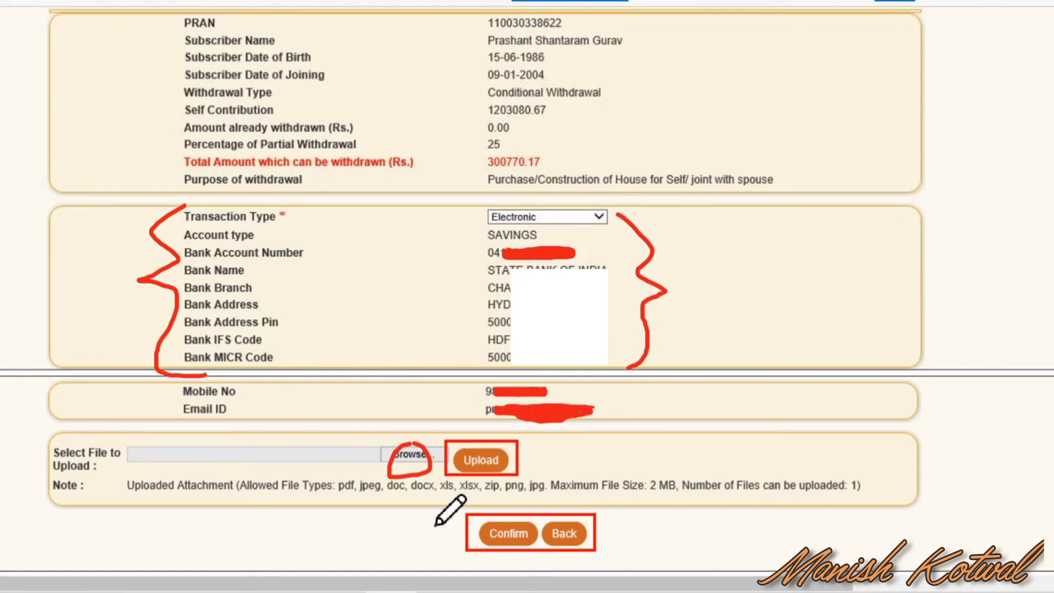
pyautogui.moveTo(341, 506); pyautogui.dragTo(388, 502)
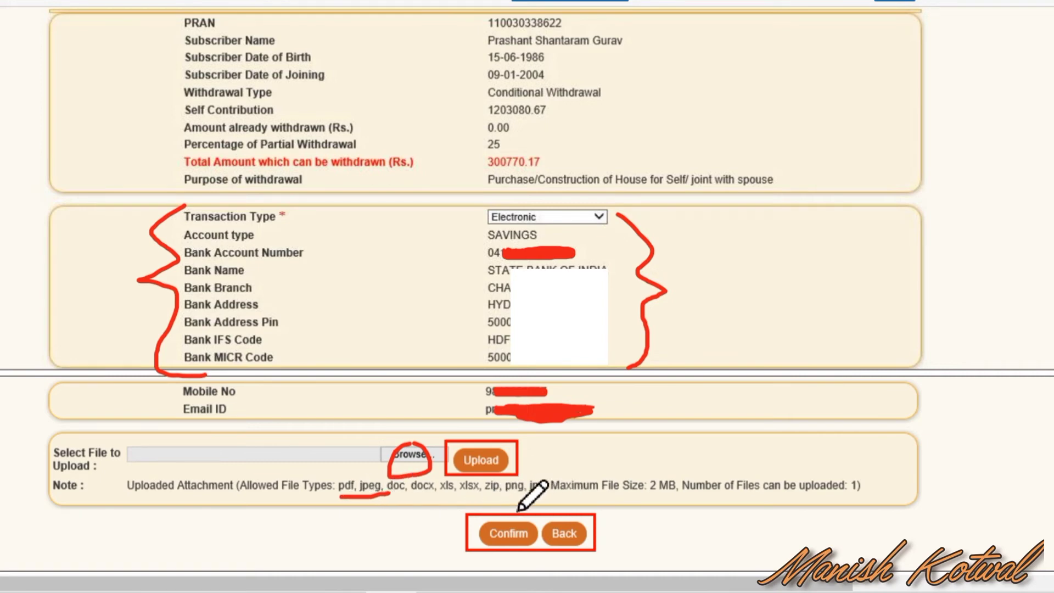
pyautogui.moveTo(637, 497)
pyautogui.mouseDown()
pyautogui.moveTo(675, 466)
pyautogui.moveTo(653, 501)
pyautogui.moveTo(638, 483)
pyautogui.mouseUp()
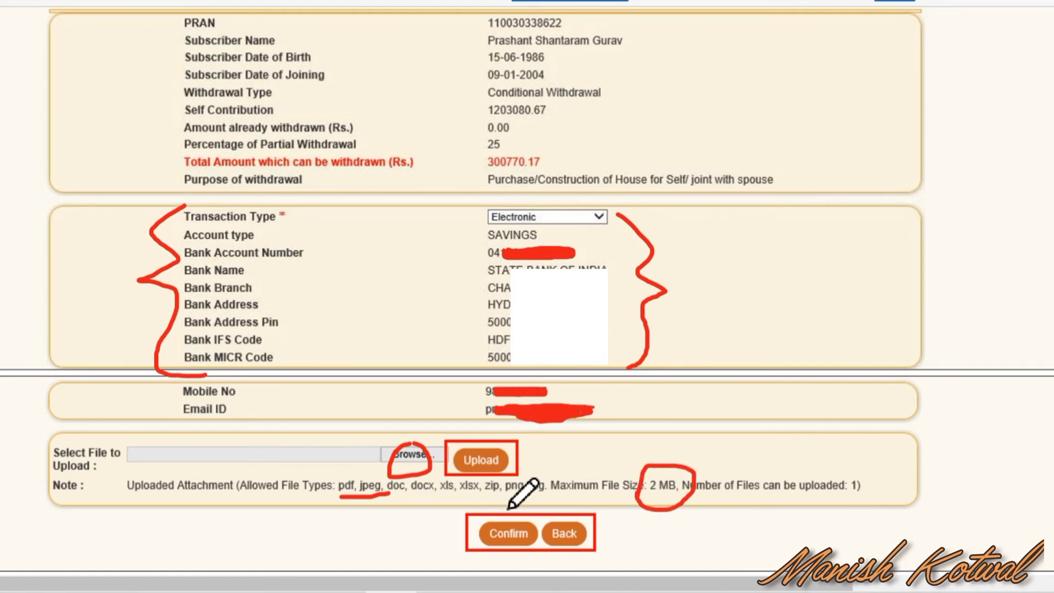
pyautogui.moveTo(501, 524)
pyautogui.mouseDown()
pyautogui.moveTo(509, 531)
pyautogui.moveTo(551, 473)
pyautogui.mouseUp()
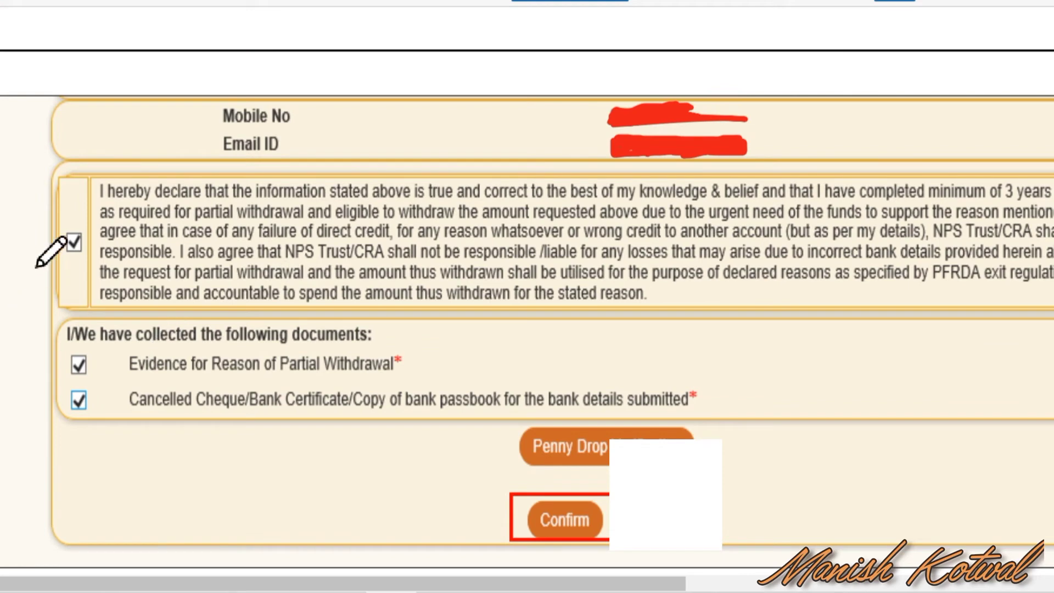
pyautogui.moveTo(49, 235)
pyautogui.mouseDown()
pyautogui.moveTo(84, 233)
pyautogui.moveTo(91, 264)
pyautogui.moveTo(24, 241)
pyautogui.moveTo(42, 237)
pyautogui.mouseUp()
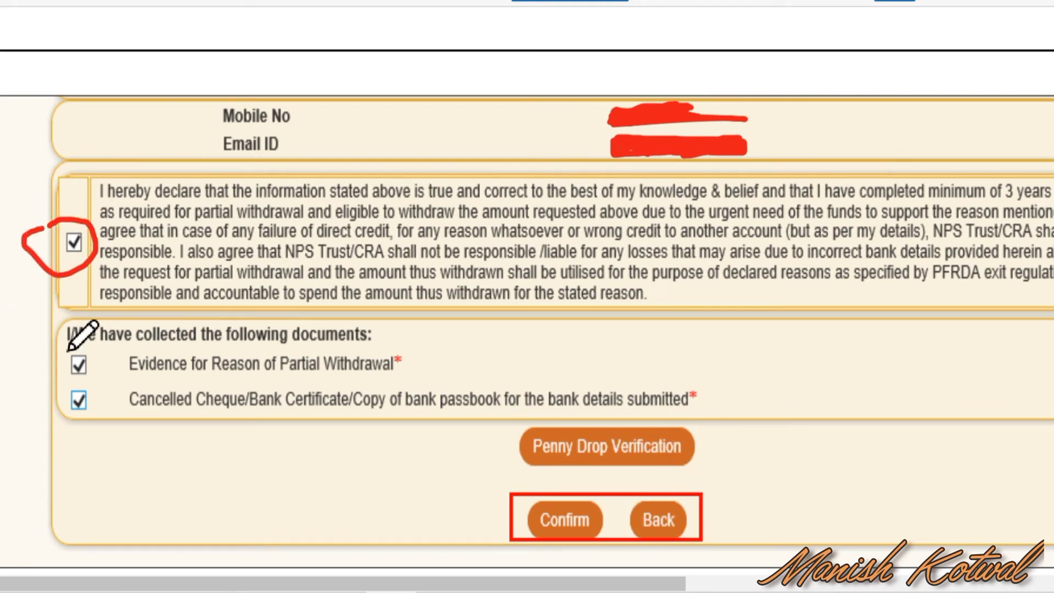
pyautogui.moveTo(74, 346)
pyautogui.mouseDown()
pyautogui.moveTo(88, 360)
pyautogui.moveTo(60, 385)
pyautogui.moveTo(71, 356)
pyautogui.moveTo(53, 420)
pyautogui.moveTo(77, 393)
pyautogui.moveTo(88, 407)
pyautogui.mouseUp()
pyautogui.moveTo(575, 416)
pyautogui.mouseDown()
pyautogui.moveTo(581, 426)
pyautogui.moveTo(643, 384)
pyautogui.mouseUp()
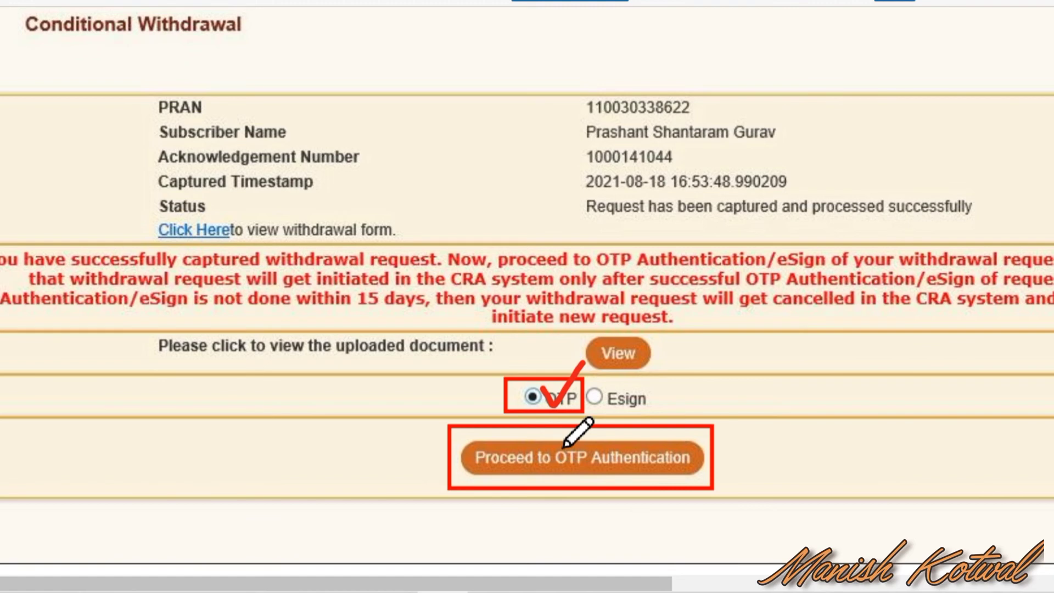
pyautogui.moveTo(565, 443)
pyautogui.mouseDown()
pyautogui.moveTo(572, 449)
pyautogui.moveTo(620, 410)
pyautogui.mouseUp()
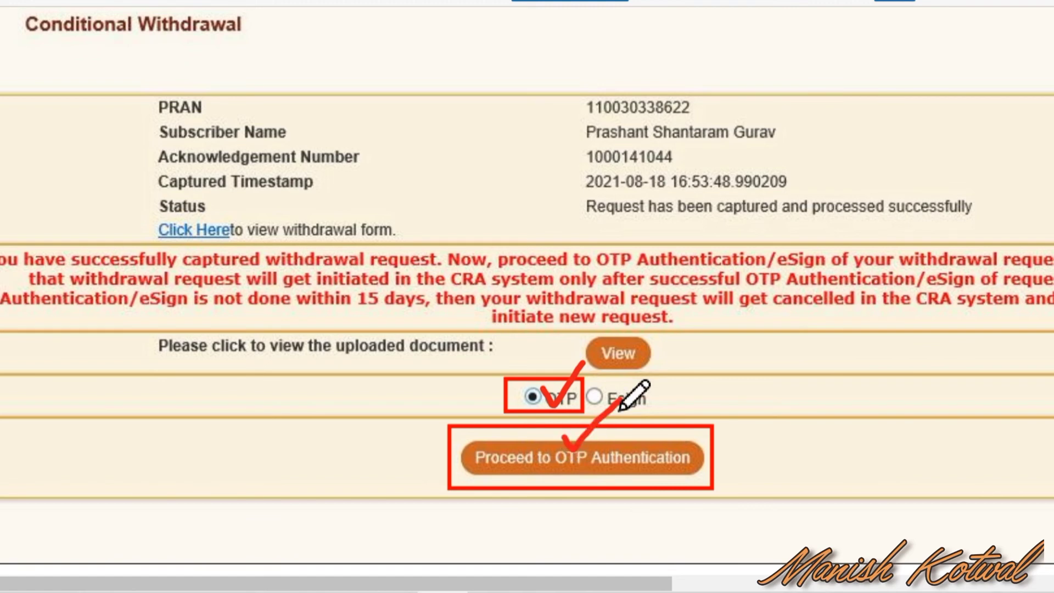
pyautogui.moveTo(485, 451); pyautogui.dragTo(527, 428)
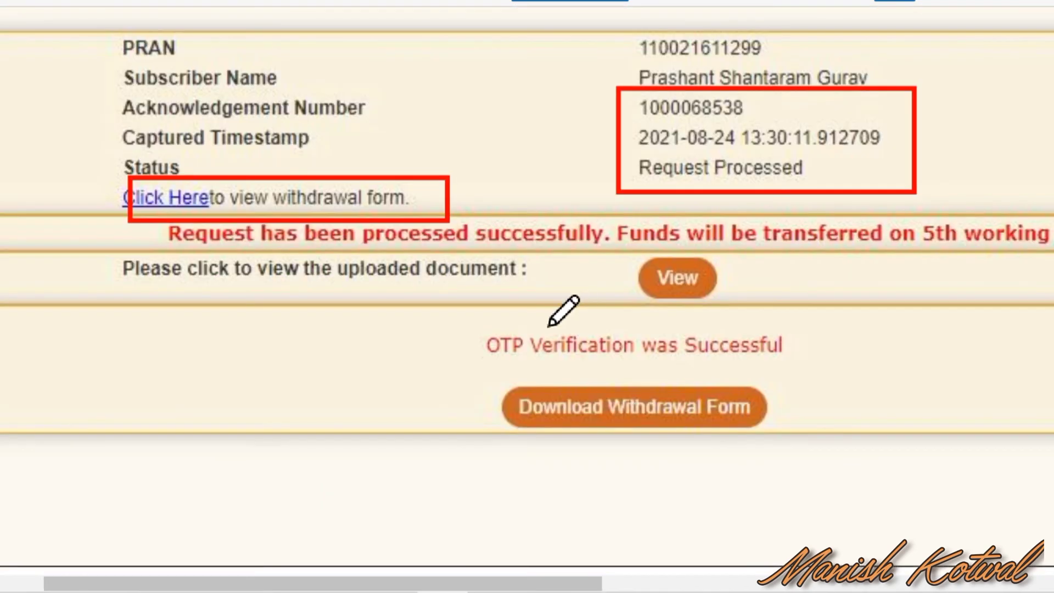
pyautogui.moveTo(490, 361); pyautogui.dragTo(553, 363)
pyautogui.moveTo(637, 379)
pyautogui.mouseDown()
pyautogui.moveTo(791, 372)
pyautogui.moveTo(803, 354)
pyautogui.moveTo(708, 328)
pyautogui.moveTo(532, 311)
pyautogui.moveTo(490, 330)
pyautogui.moveTo(480, 360)
pyautogui.moveTo(504, 373)
pyautogui.mouseUp()
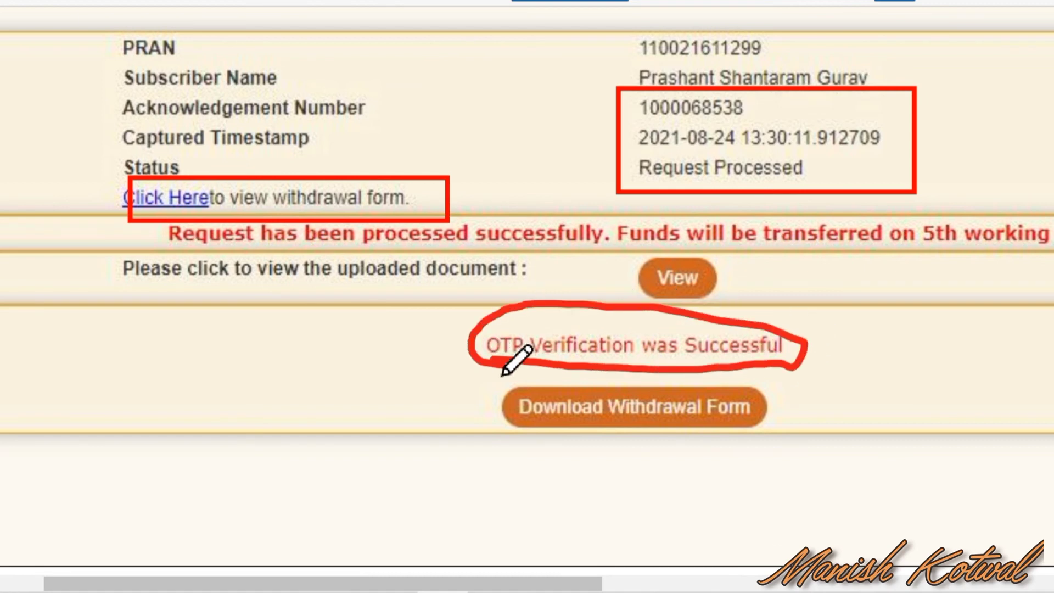
pyautogui.moveTo(167, 250)
pyautogui.mouseDown()
pyautogui.moveTo(709, 254)
pyautogui.moveTo(861, 268)
pyautogui.moveTo(1053, 251)
pyautogui.mouseUp()
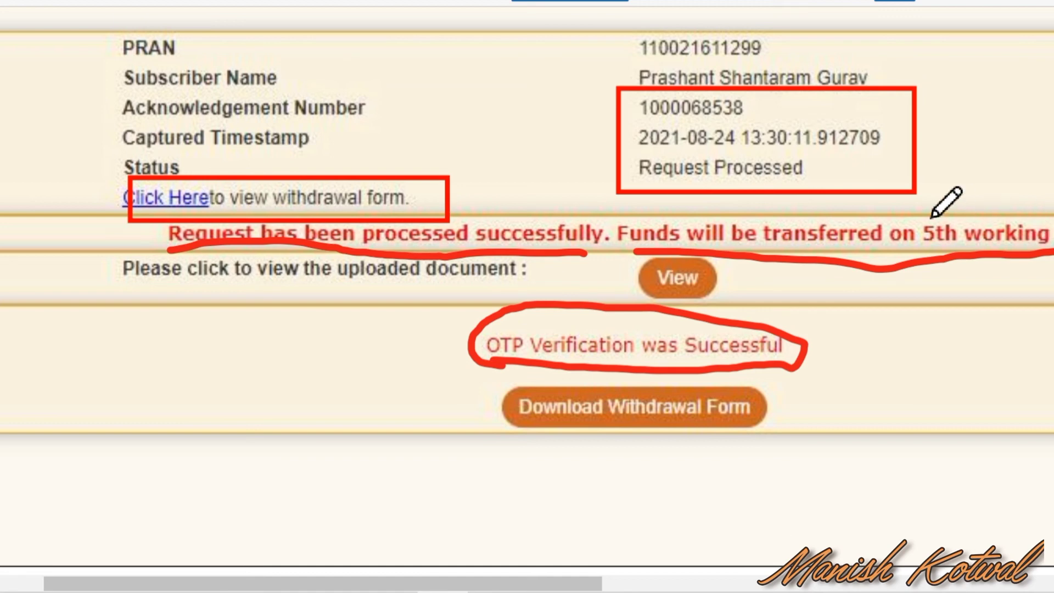
pyautogui.moveTo(932, 200); pyautogui.dragTo(1010, 144)
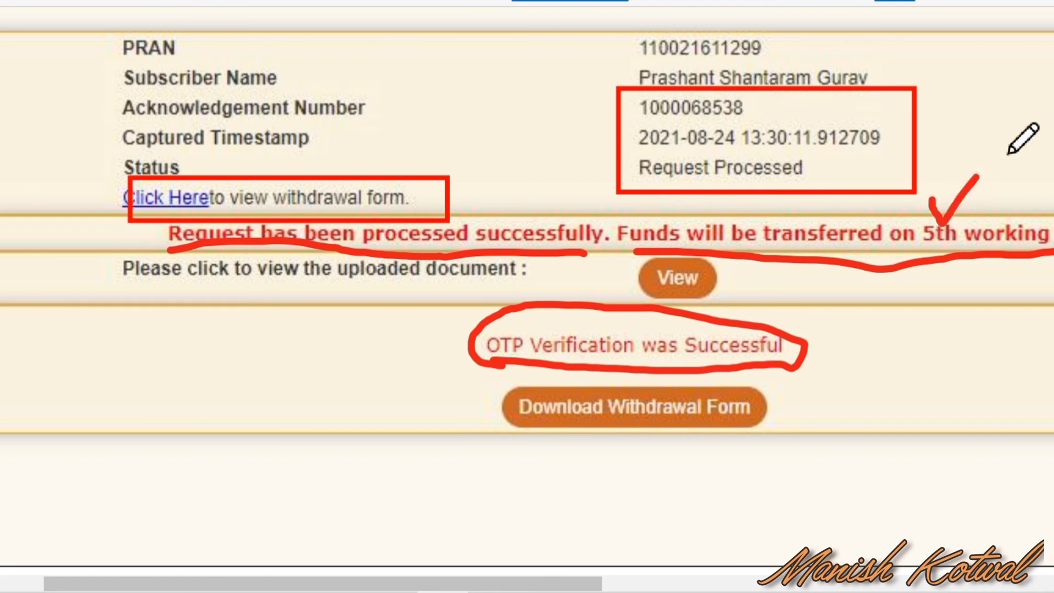
pyautogui.moveTo(1012, 204)
pyautogui.mouseDown()
pyautogui.moveTo(1020, 224)
pyautogui.moveTo(1049, 177)
pyautogui.mouseUp()
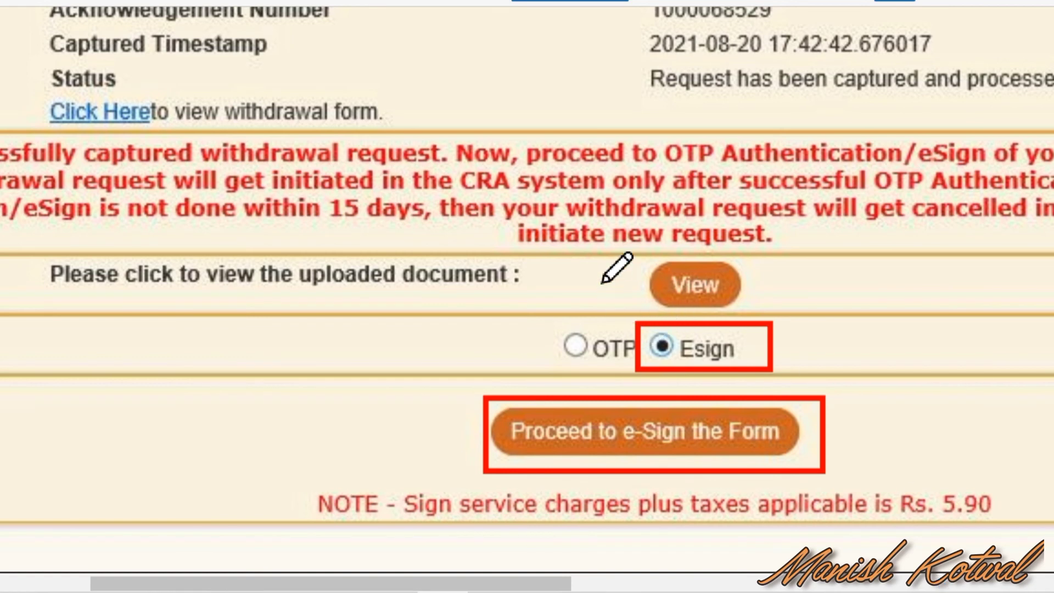
pyautogui.click(680, 329)
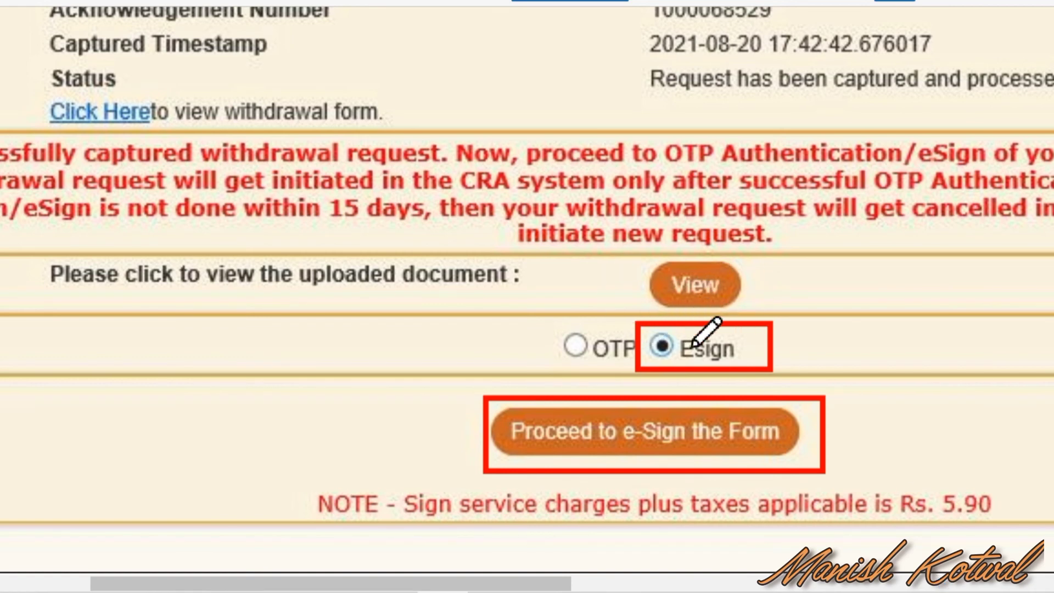
pyautogui.moveTo(770, 299); pyautogui.dragTo(681, 318)
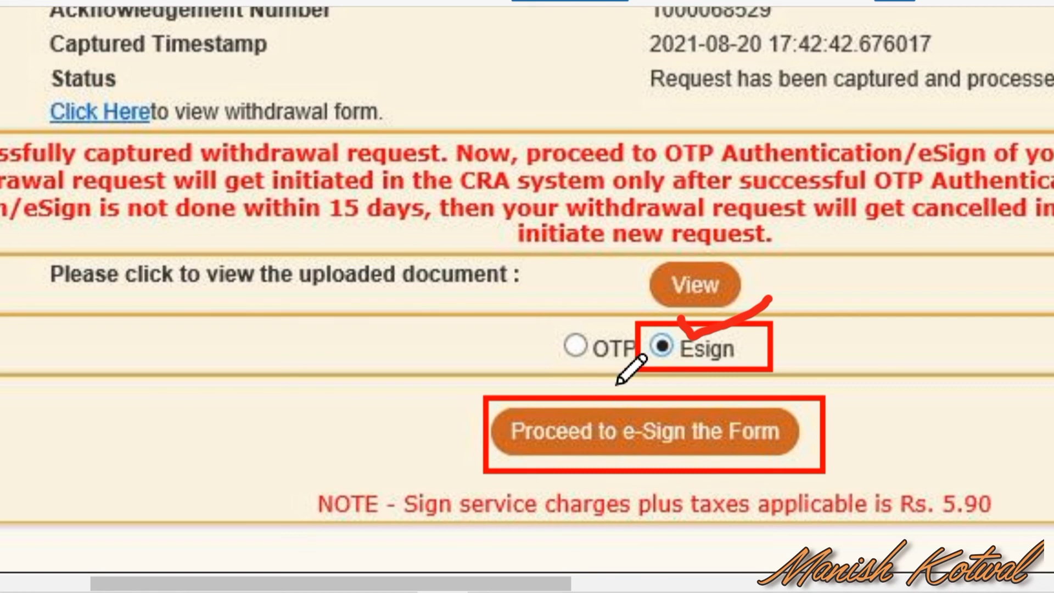
pyautogui.moveTo(621, 372); pyautogui.dragTo(544, 404)
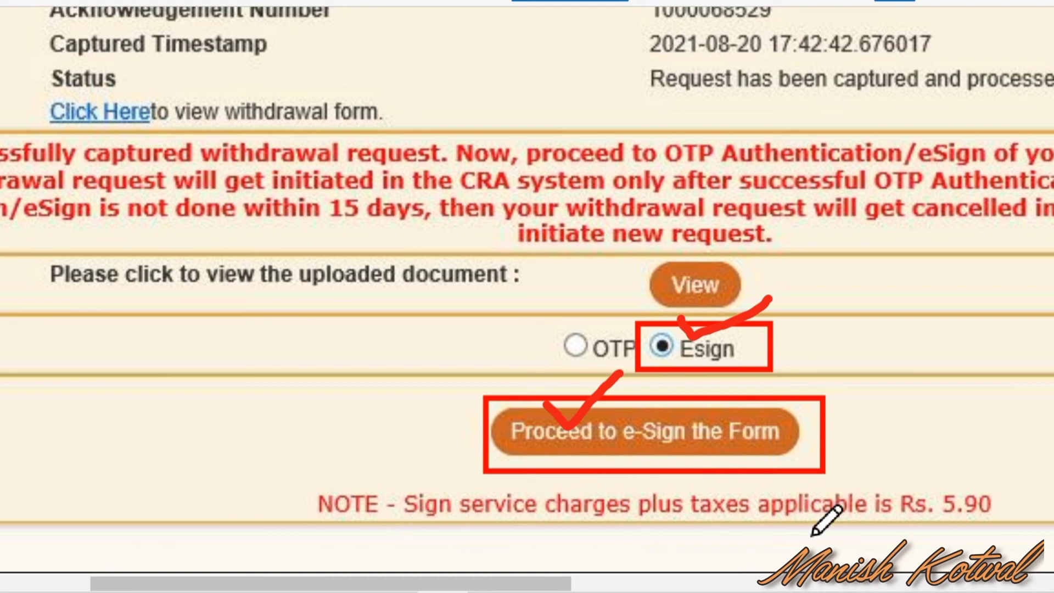
pyautogui.moveTo(405, 524); pyautogui.dragTo(932, 526)
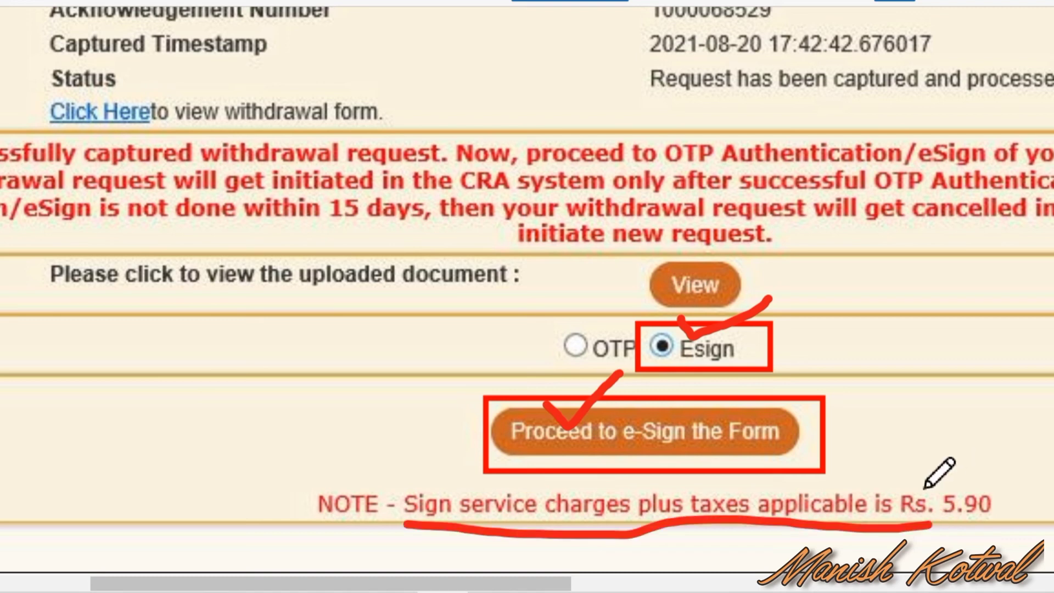
pyautogui.moveTo(925, 477); pyautogui.dragTo(973, 442)
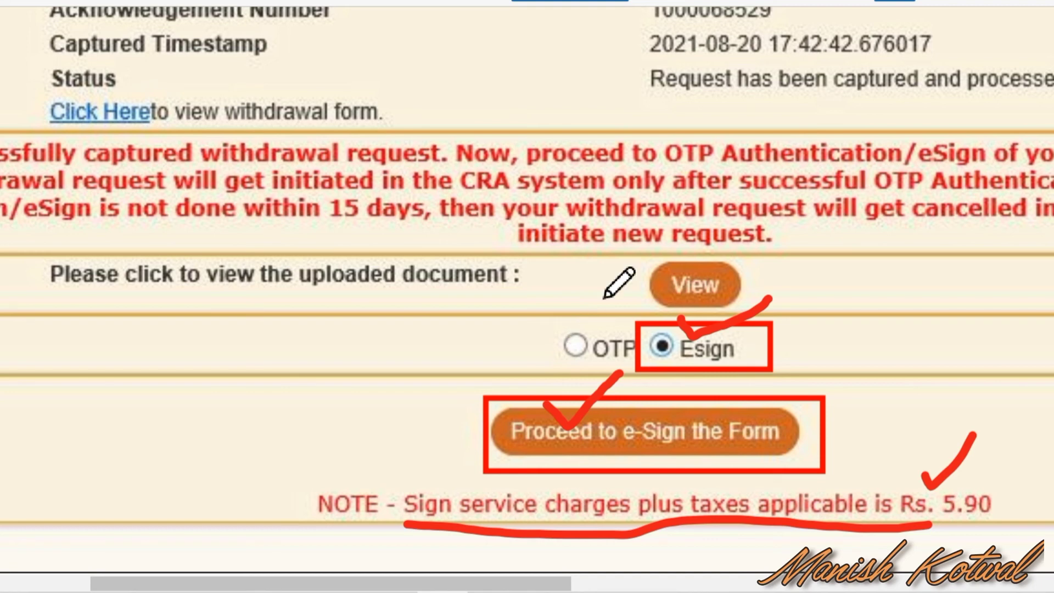
pyautogui.moveTo(560, 317); pyautogui.dragTo(606, 286)
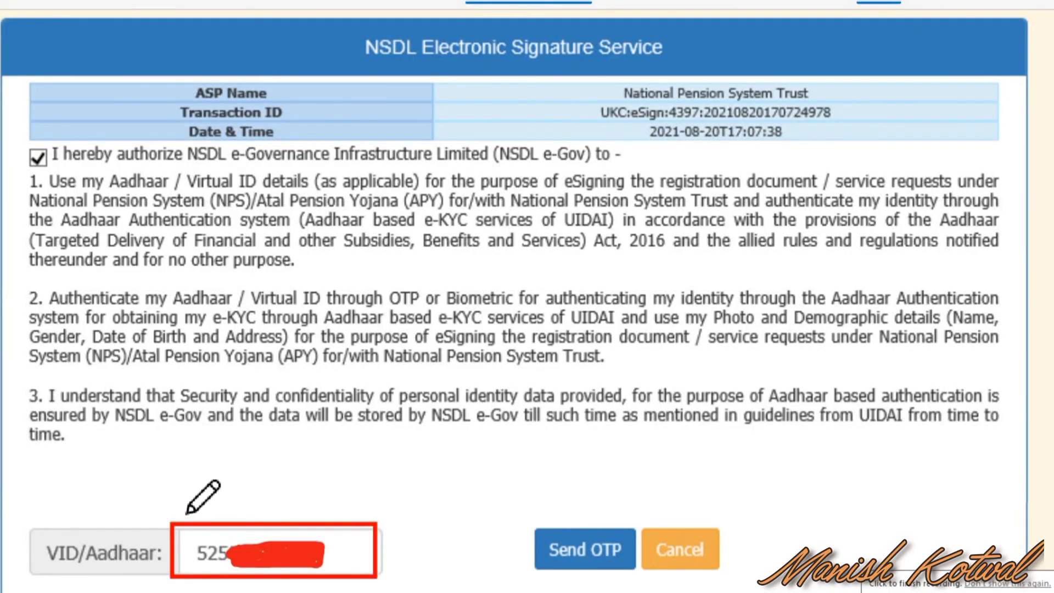
pyautogui.moveTo(239, 517); pyautogui.dragTo(303, 482)
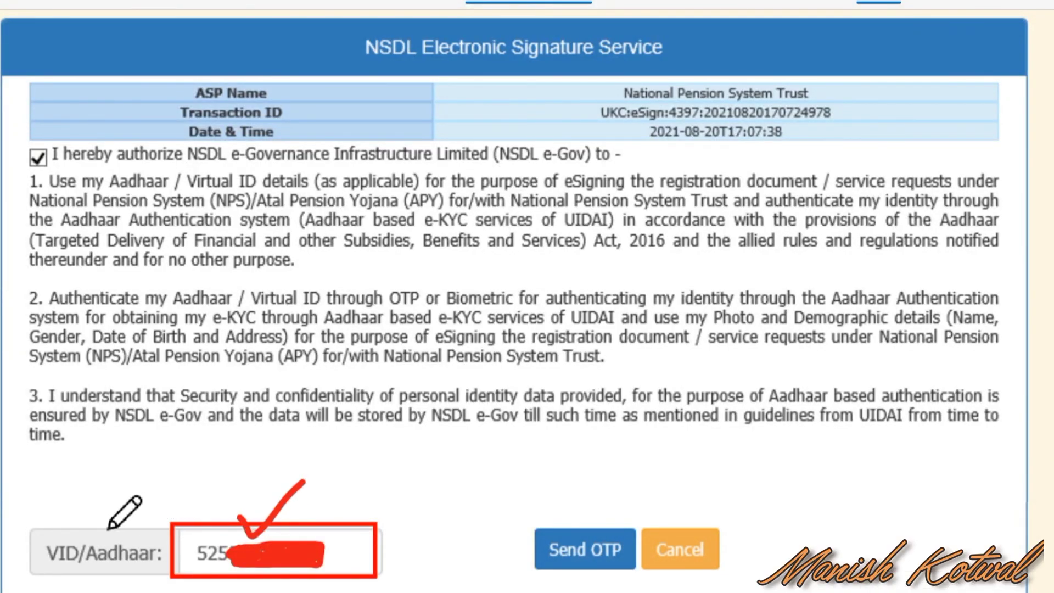
pyautogui.moveTo(67, 517); pyautogui.dragTo(142, 486)
pyautogui.moveTo(592, 526); pyautogui.dragTo(603, 543)
pyautogui.moveTo(649, 503); pyautogui.dragTo(652, 491)
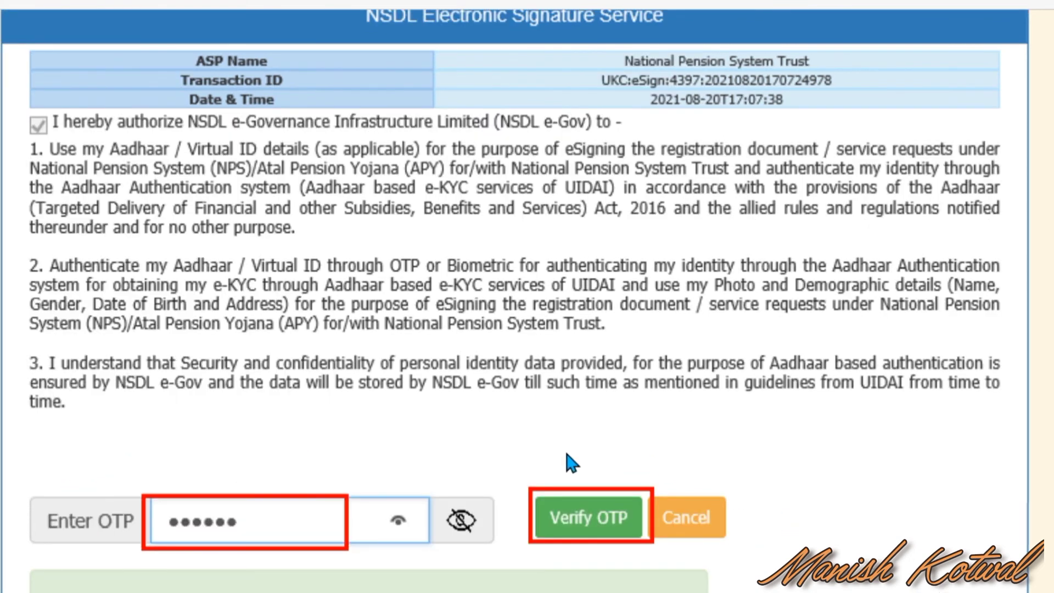
pyautogui.click(511, 1)
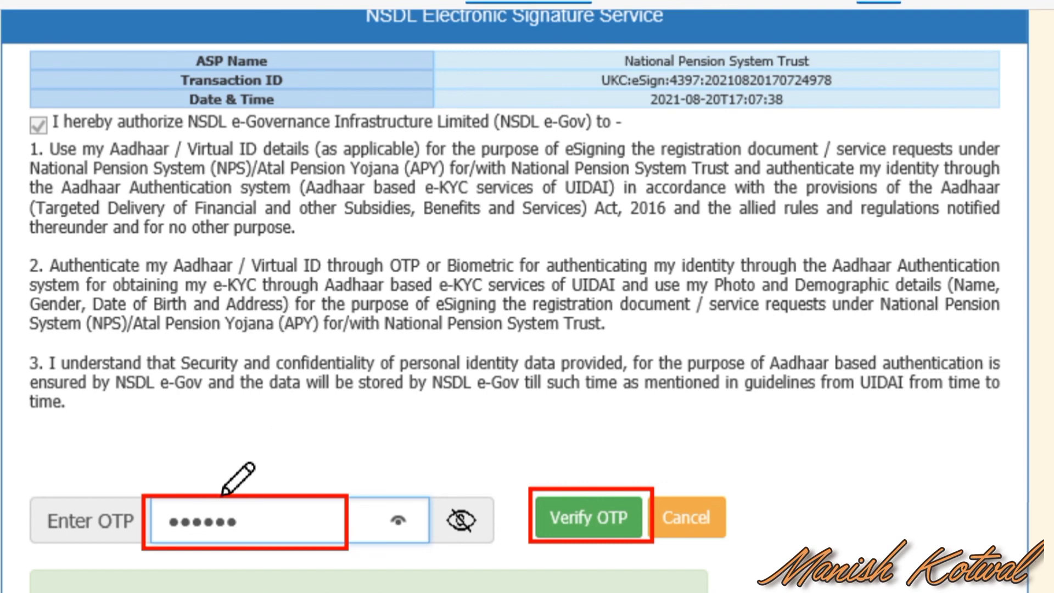
pyautogui.moveTo(221, 484)
pyautogui.mouseDown()
pyautogui.moveTo(236, 519)
pyautogui.moveTo(328, 464)
pyautogui.mouseUp()
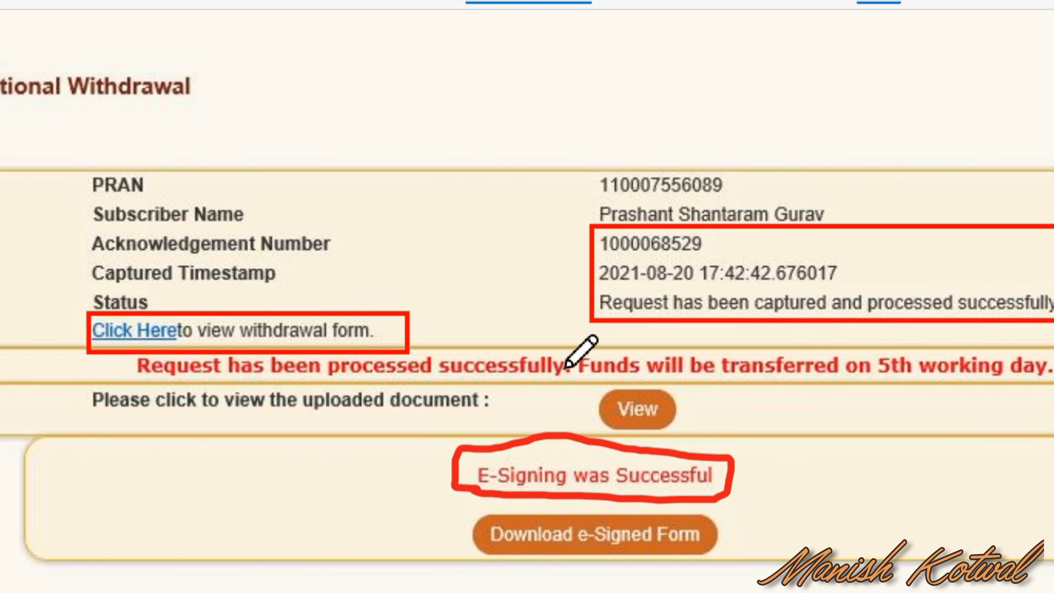
pyautogui.moveTo(537, 443)
pyautogui.mouseDown()
pyautogui.moveTo(549, 465)
pyautogui.moveTo(638, 424)
pyautogui.mouseUp()
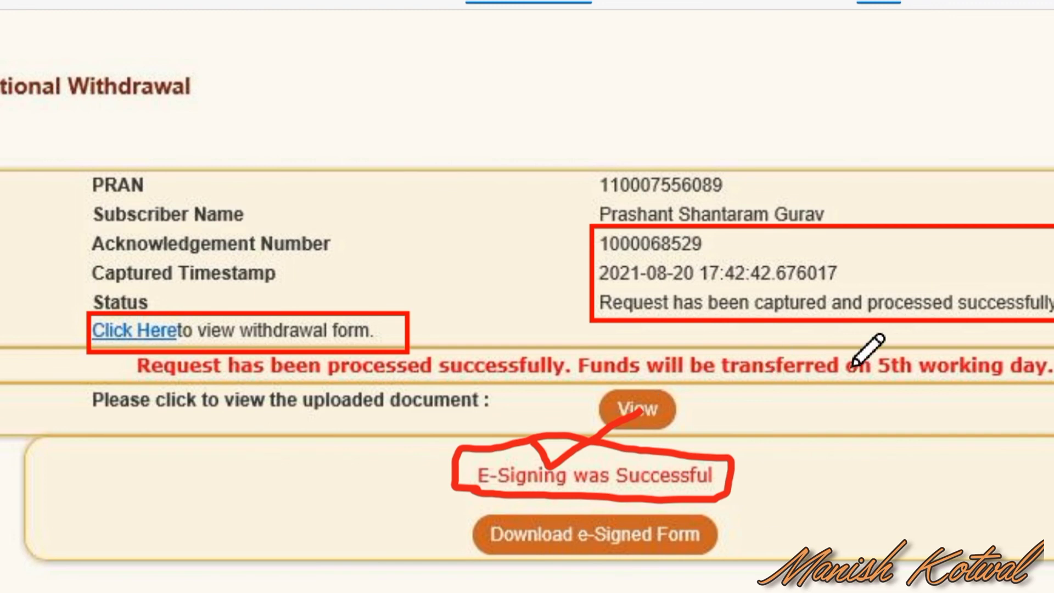
pyautogui.click(885, 345)
pyautogui.moveTo(889, 358); pyautogui.dragTo(934, 306)
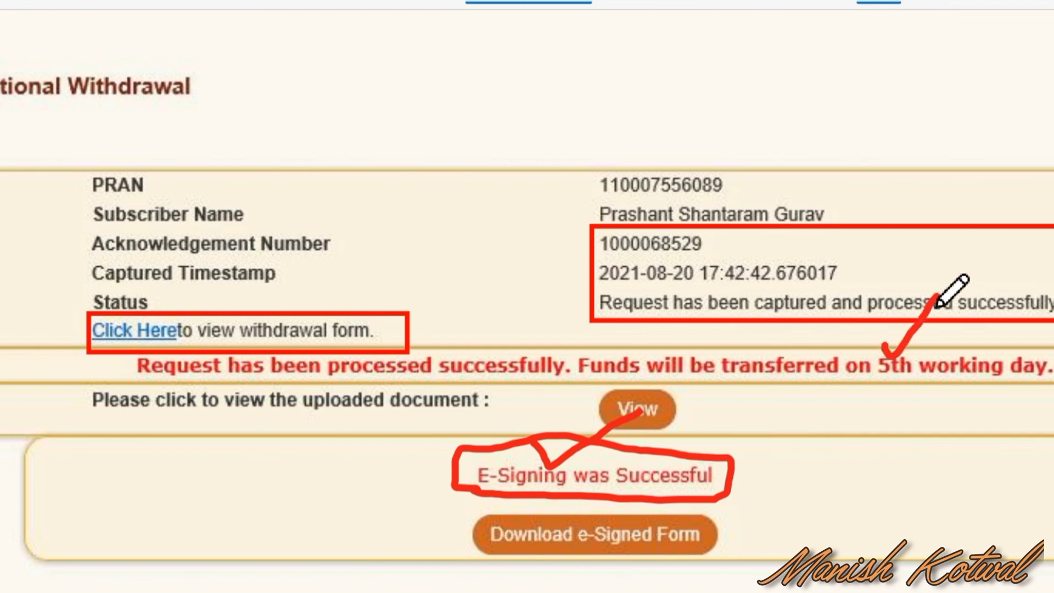